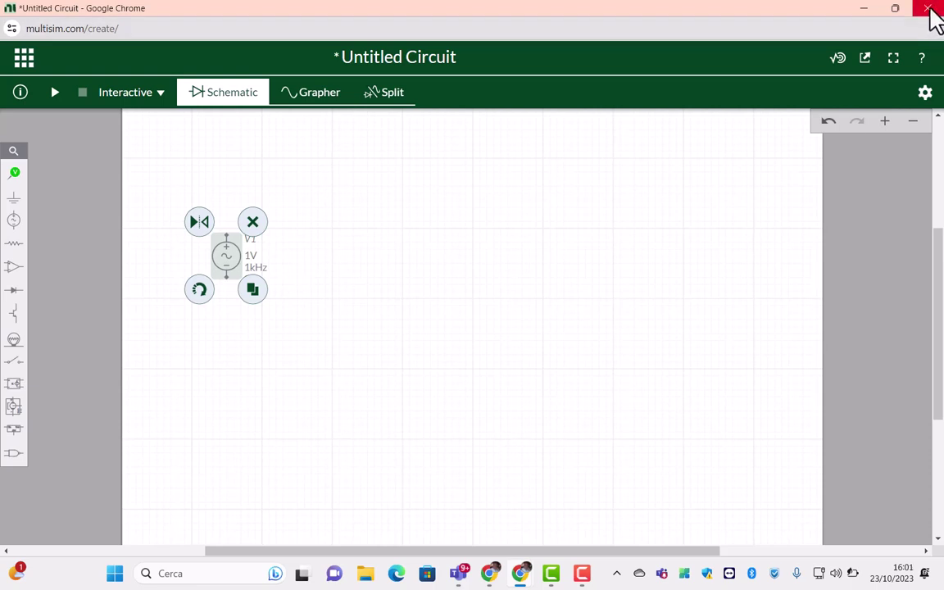
- Leave the circuit simulator without saving, and briefly view the linked tutorial video on using the simulator
{"action": "left_click", "coordinate": [930, 9]}
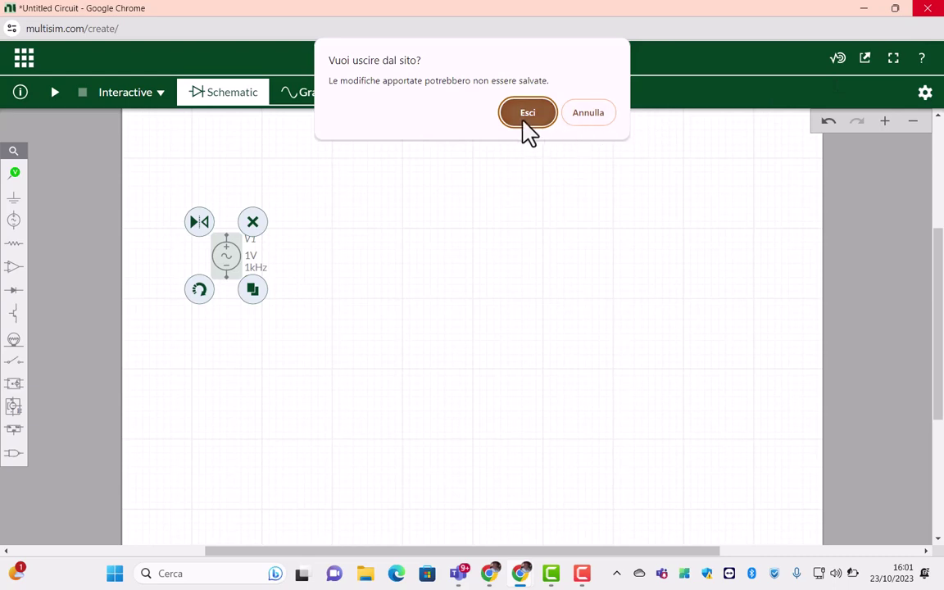
{"action": "left_click", "coordinate": [528, 113]}
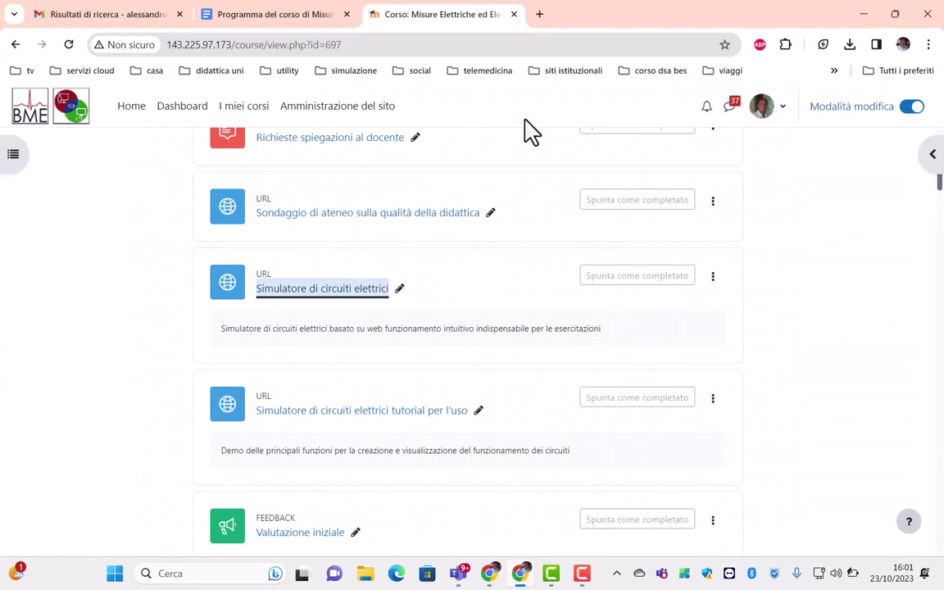
{"action": "left_click", "coordinate": [407, 414]}
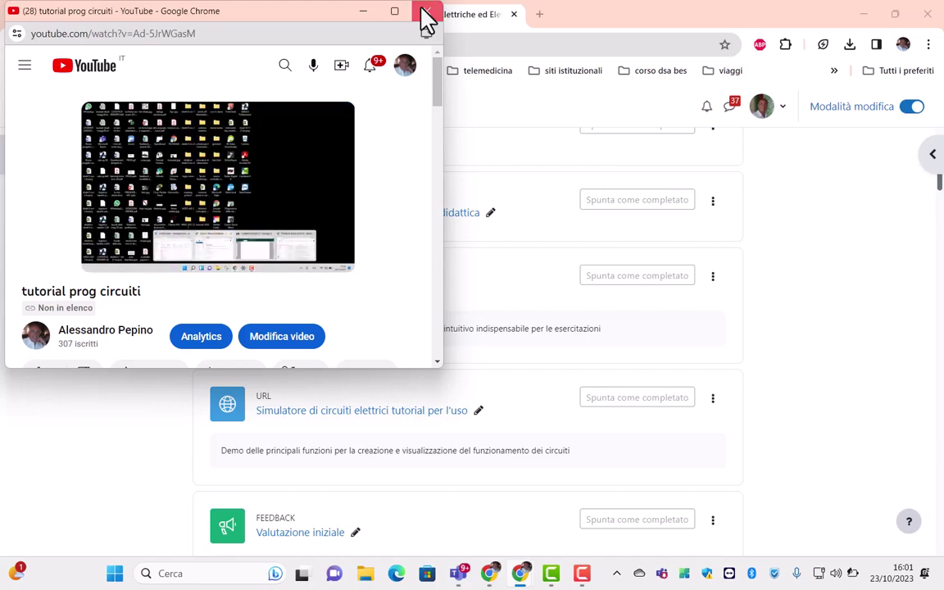
{"action": "left_click", "coordinate": [427, 14]}
- Collapse the Fondamenti di elettrologia section and open the esami 16 2 23 assignment in the Esami section
{"action": "scroll", "coordinate": [697, 328], "scroll_direction": "down", "scroll_amount": 3}
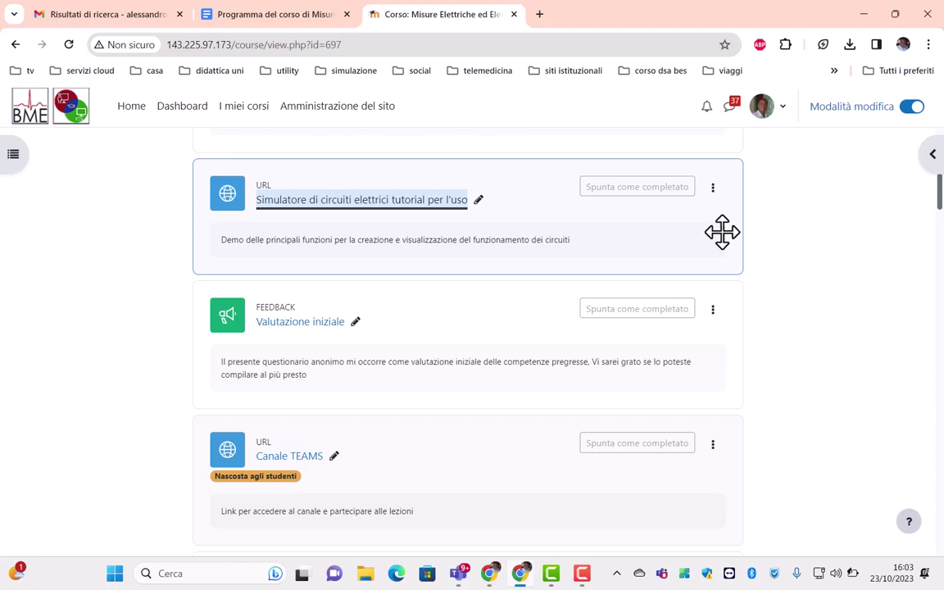
{"action": "scroll", "coordinate": [543, 268], "scroll_direction": "down", "scroll_amount": 2}
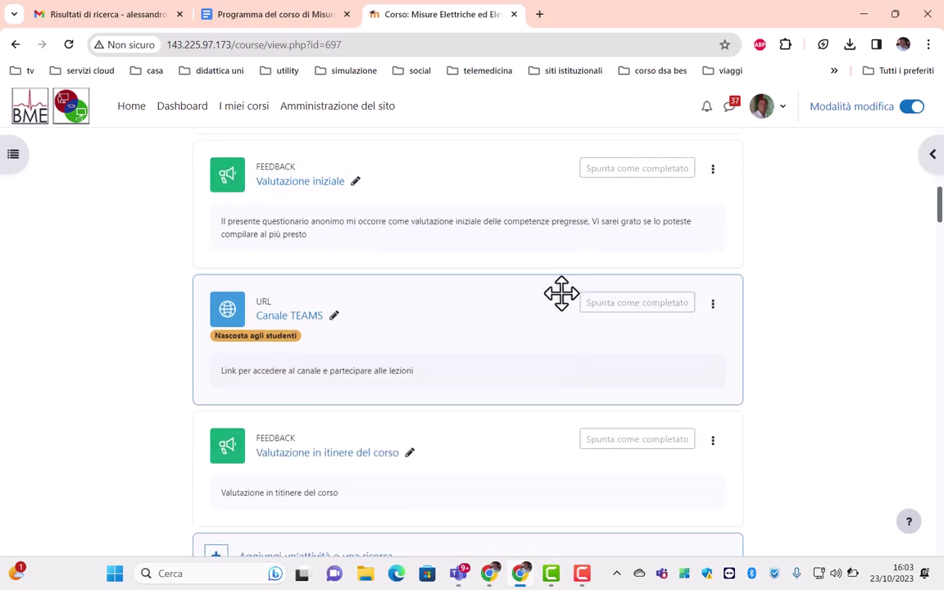
{"action": "scroll", "coordinate": [554, 294], "scroll_direction": "down", "scroll_amount": 5}
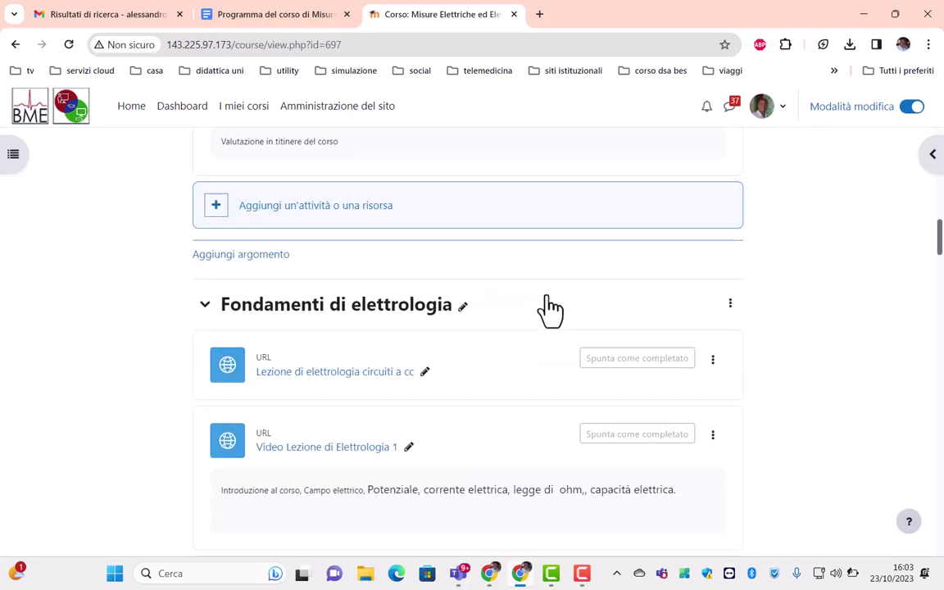
{"action": "scroll", "coordinate": [551, 310], "scroll_direction": "down", "scroll_amount": 1}
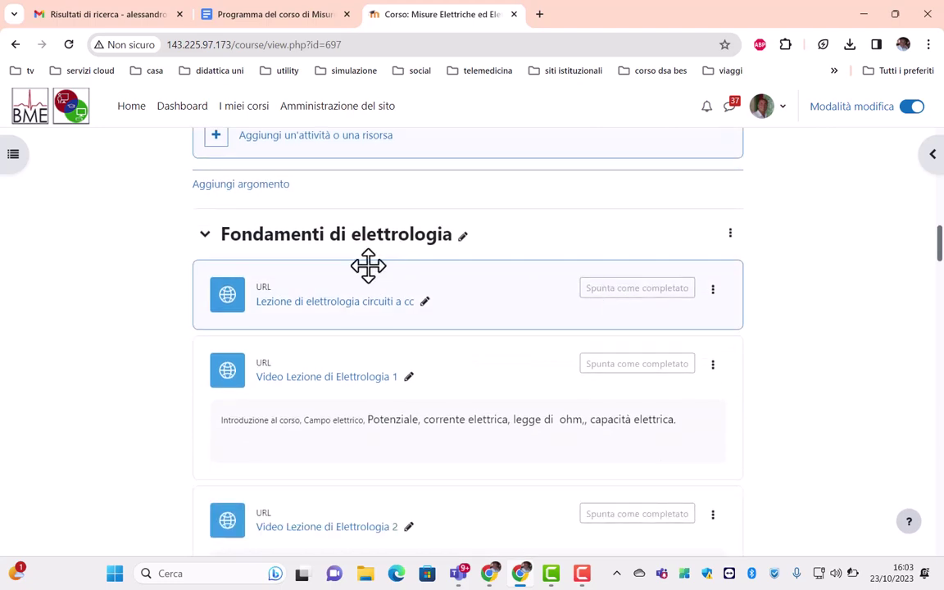
{"action": "left_click", "coordinate": [204, 235]}
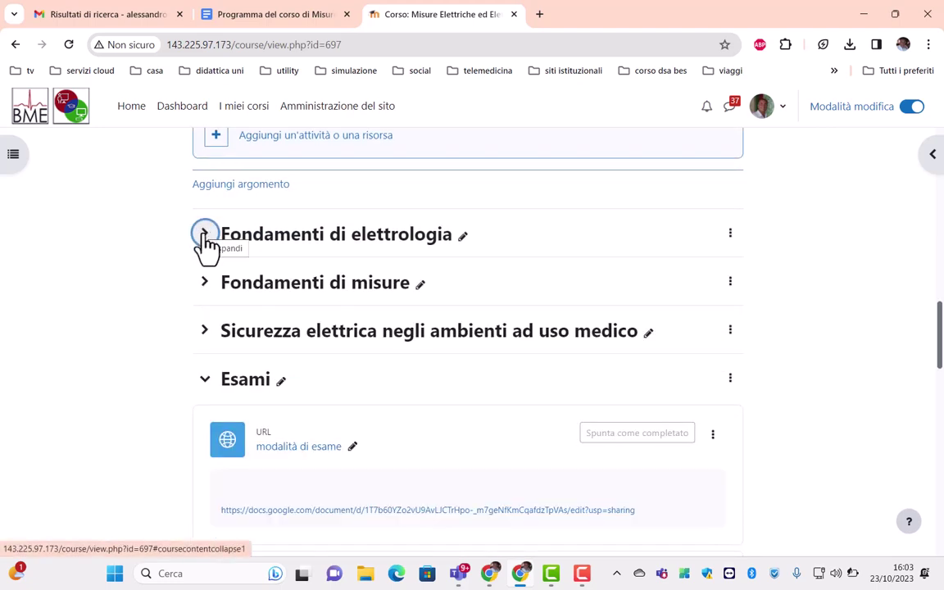
{"action": "left_click", "coordinate": [207, 384]}
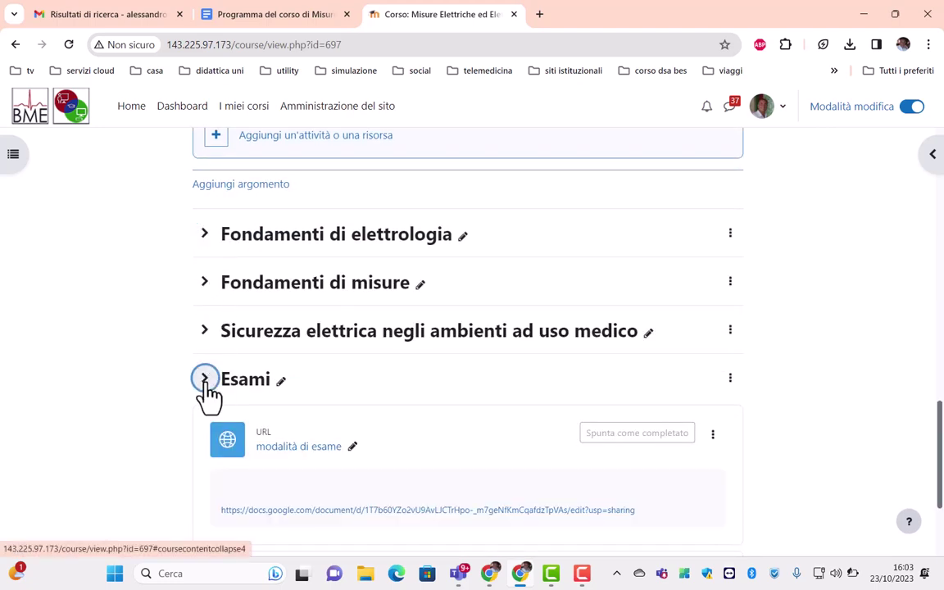
{"action": "left_click", "coordinate": [203, 474]}
{"action": "scroll", "coordinate": [222, 451], "scroll_direction": "down", "scroll_amount": 9}
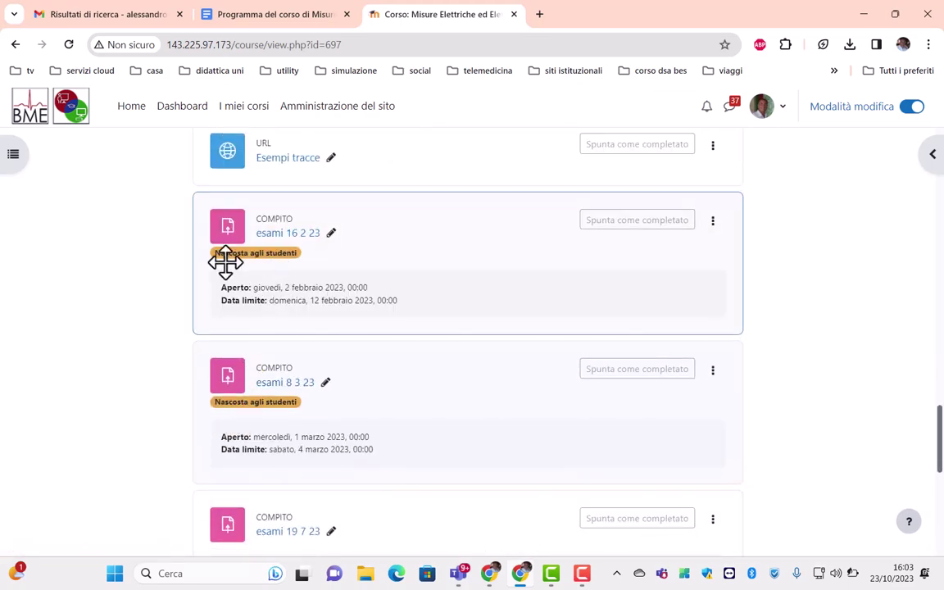
{"action": "left_click", "coordinate": [315, 232]}
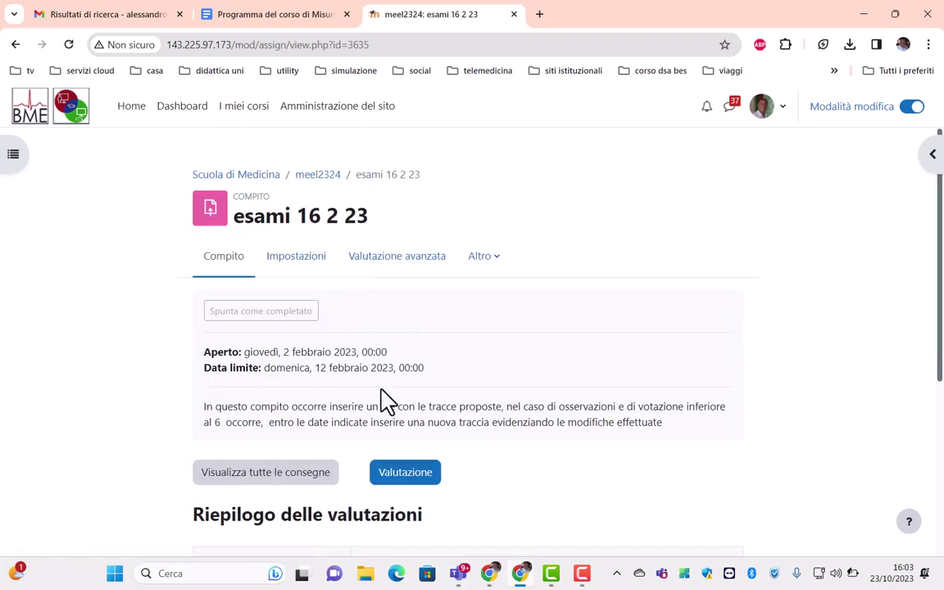
- Review the assignment's dates, instructions and grading summary, and return to the meel2324 course page
{"action": "scroll", "coordinate": [320, 397], "scroll_direction": "down", "scroll_amount": 2}
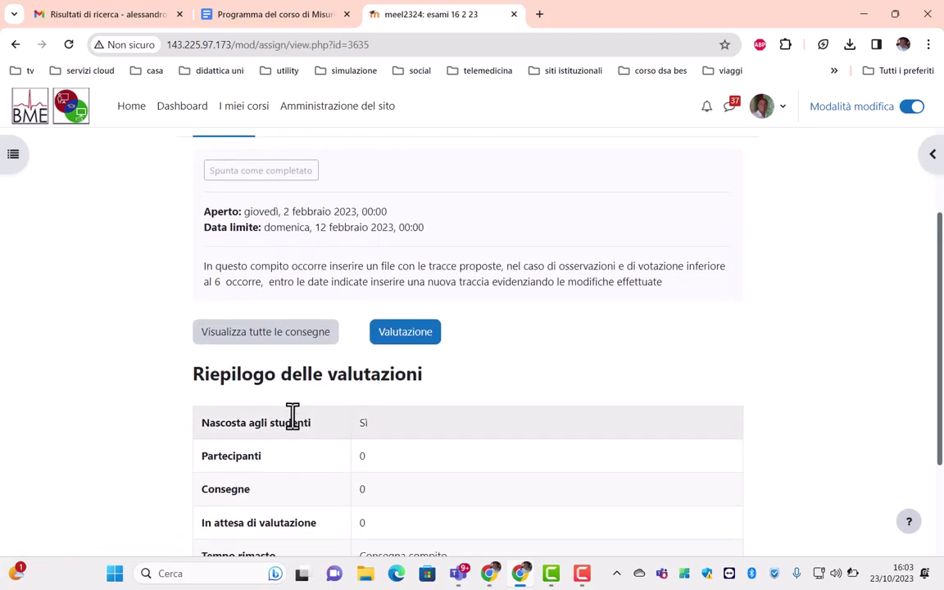
{"action": "scroll", "coordinate": [312, 369], "scroll_direction": "up", "scroll_amount": 2}
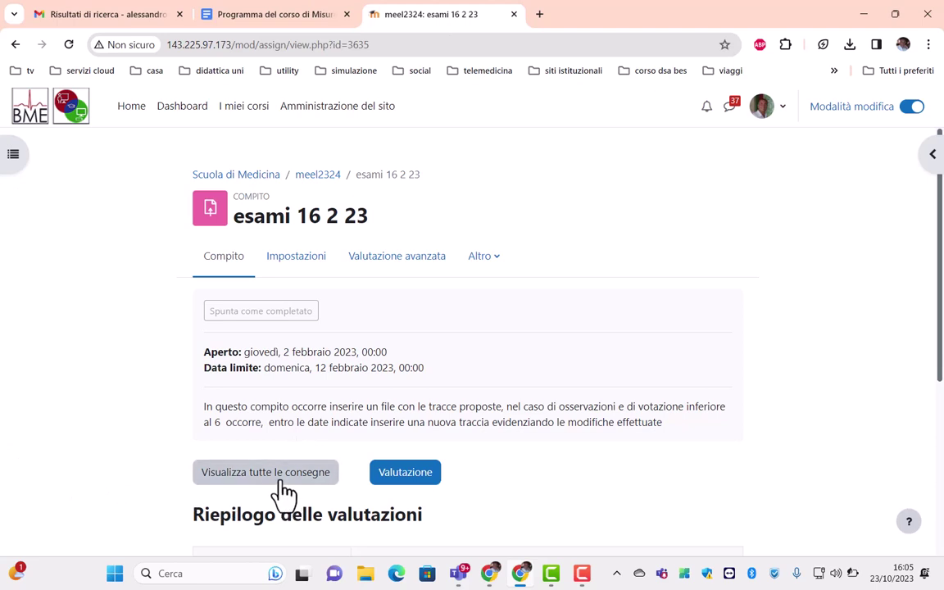
{"action": "scroll", "coordinate": [491, 414], "scroll_direction": "down", "scroll_amount": 1}
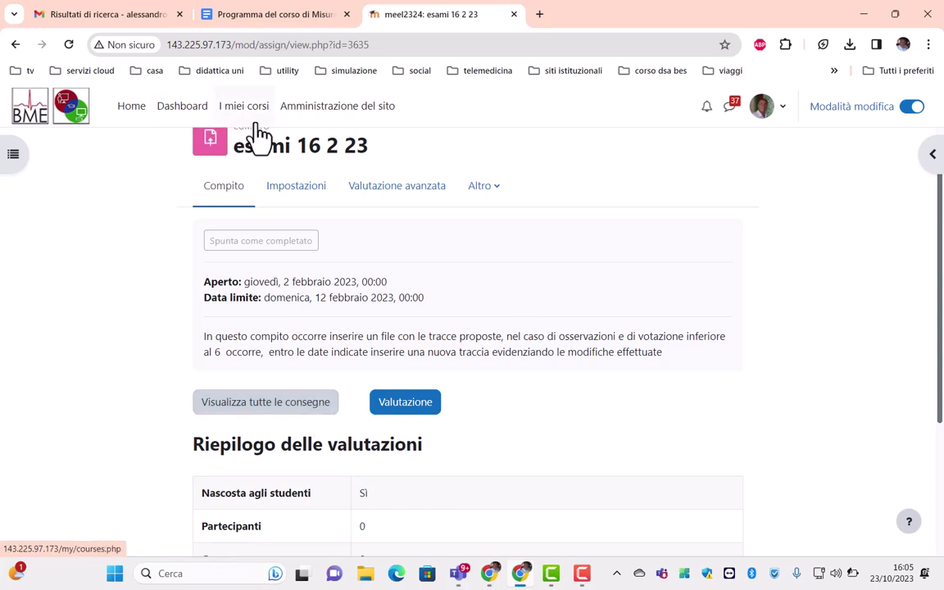
{"action": "scroll", "coordinate": [284, 192], "scroll_direction": "up", "scroll_amount": 1}
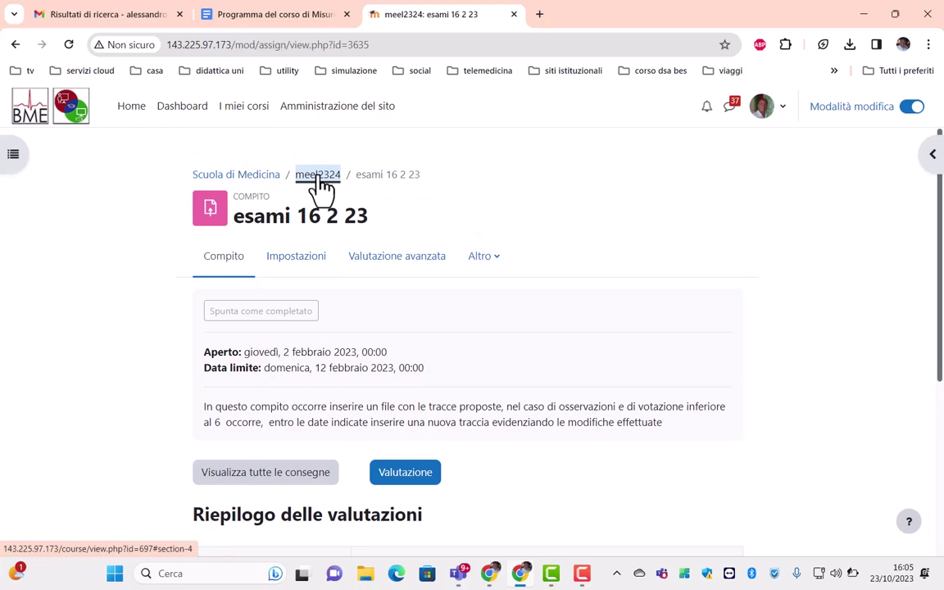
{"action": "left_click", "coordinate": [319, 178]}
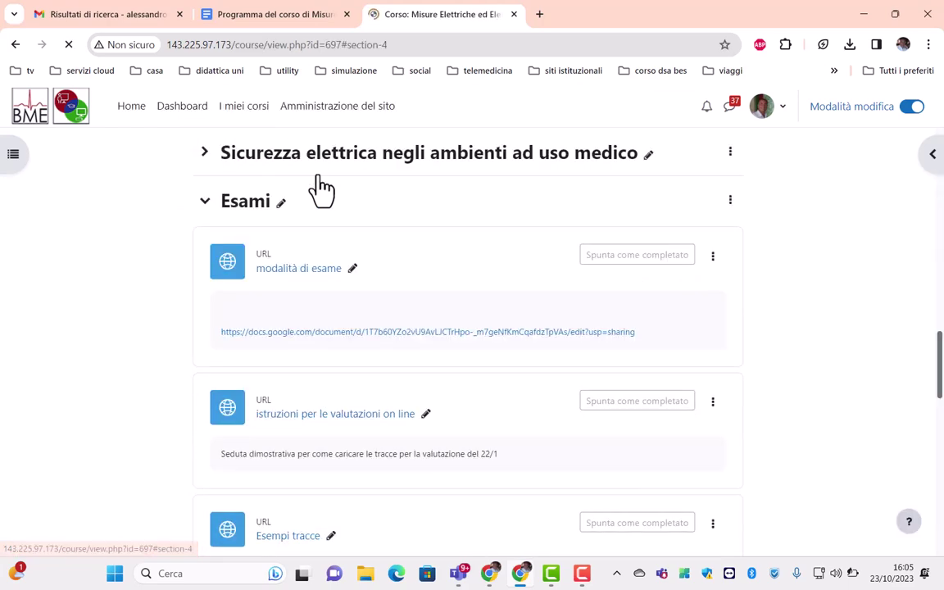
{"action": "scroll", "coordinate": [316, 205], "scroll_direction": "down", "scroll_amount": 8}
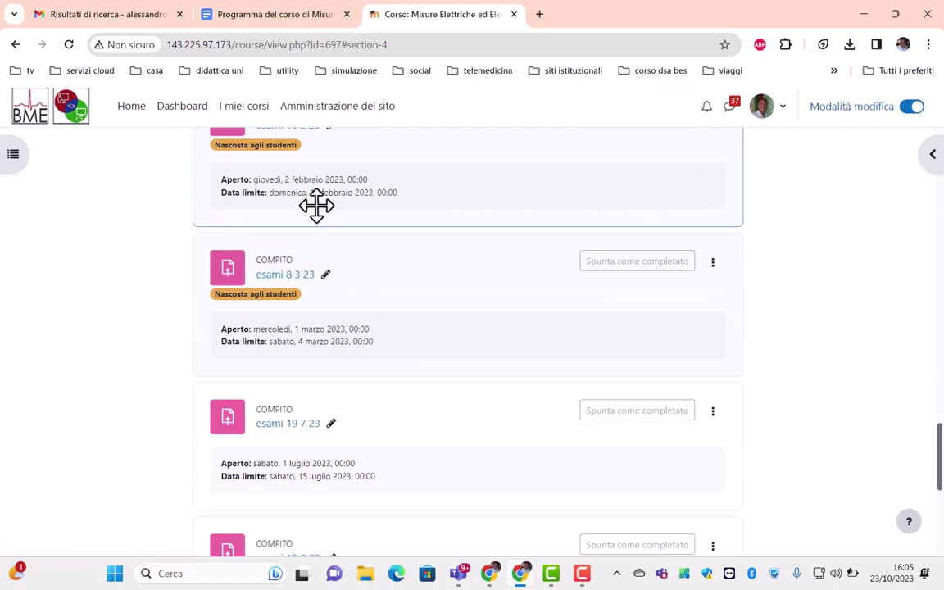
{"action": "scroll", "coordinate": [317, 205], "scroll_direction": "up", "scroll_amount": 15}
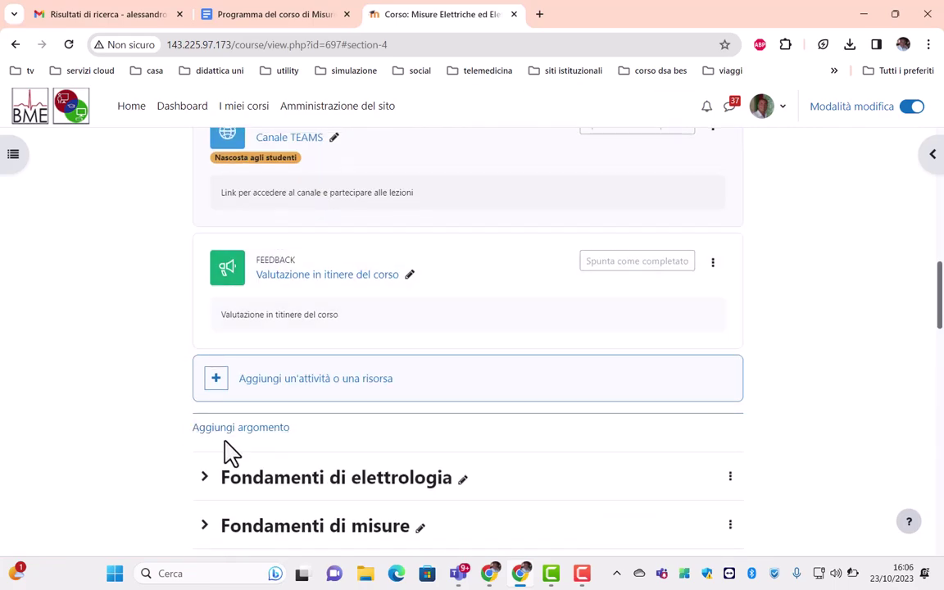
- Expand the Fondamenti di elettrologia section and hide Video Lezione di Elettrologia 1 from students
{"action": "left_click", "coordinate": [205, 478]}
{"action": "scroll", "coordinate": [269, 455], "scroll_direction": "down", "scroll_amount": 3}
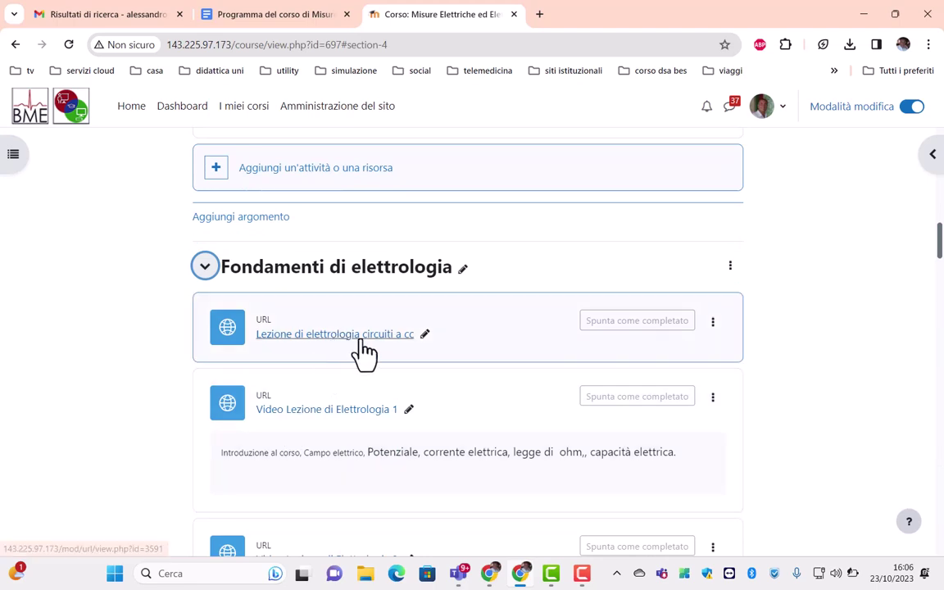
{"action": "left_click", "coordinate": [715, 400]}
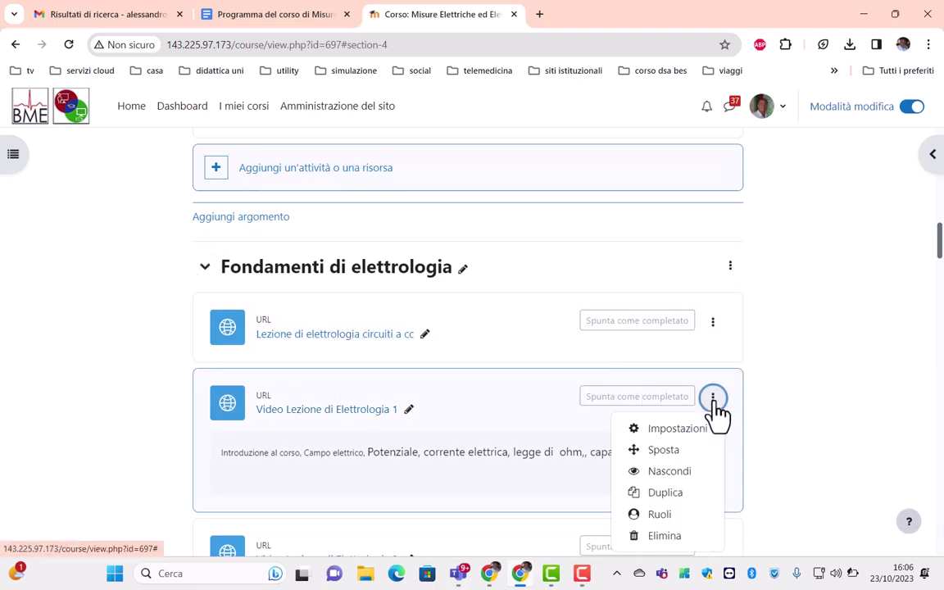
{"action": "left_click", "coordinate": [670, 473]}
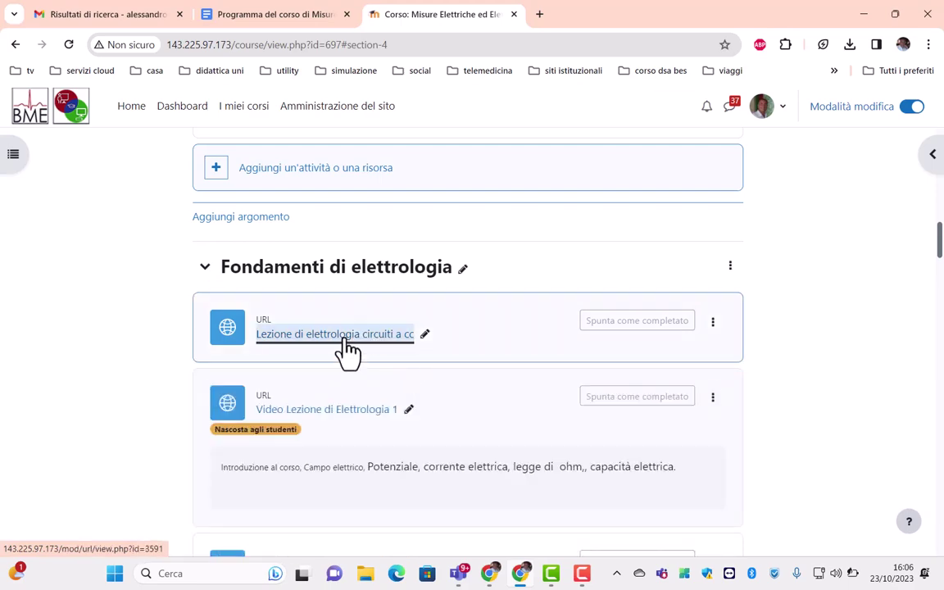
{"action": "left_click", "coordinate": [349, 336]}
{"action": "left_click", "coordinate": [394, 14]}
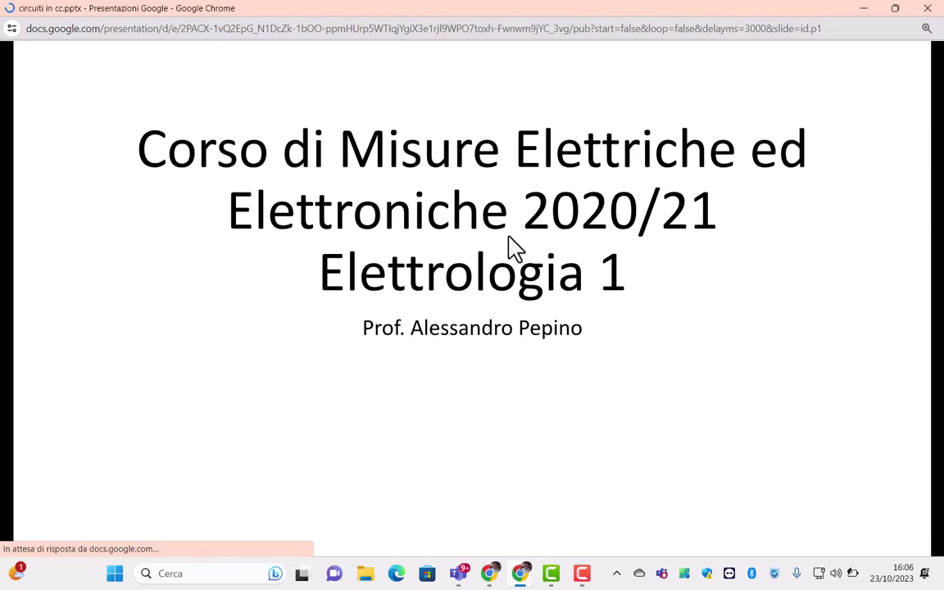
{"action": "key", "text": "alt+Tab"}
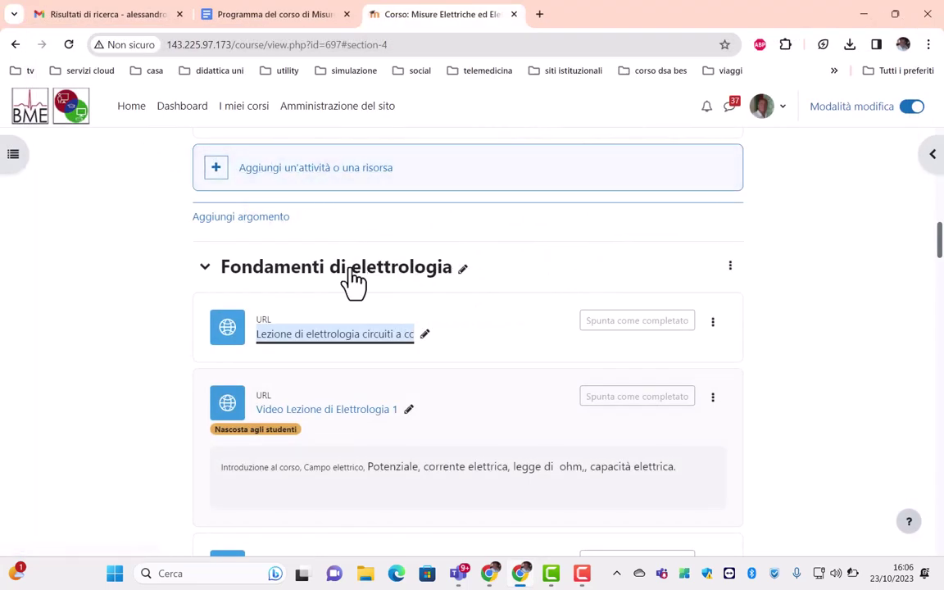
{"action": "left_click", "coordinate": [346, 335]}
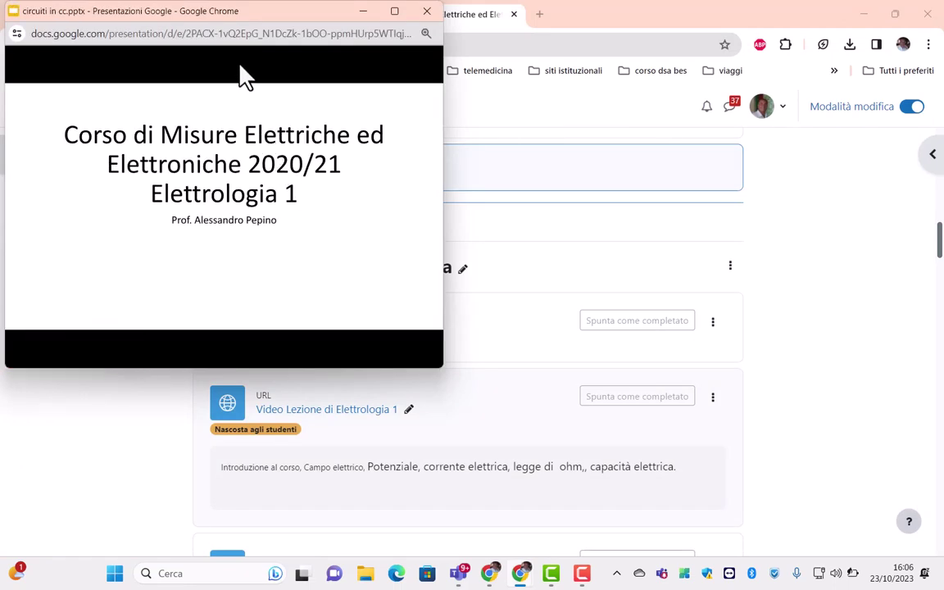
{"action": "left_click", "coordinate": [222, 82]}
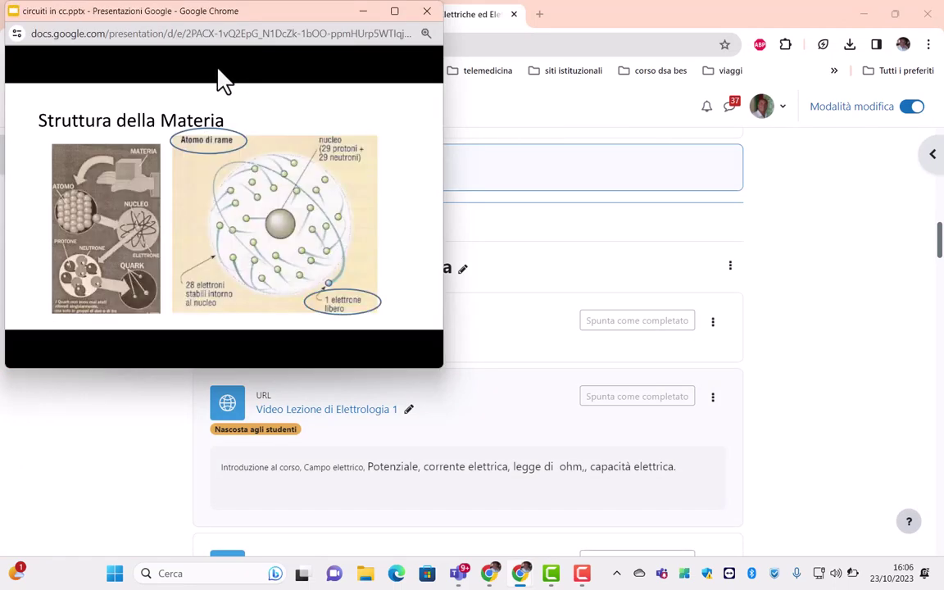
{"action": "key", "text": "ctrl+w"}
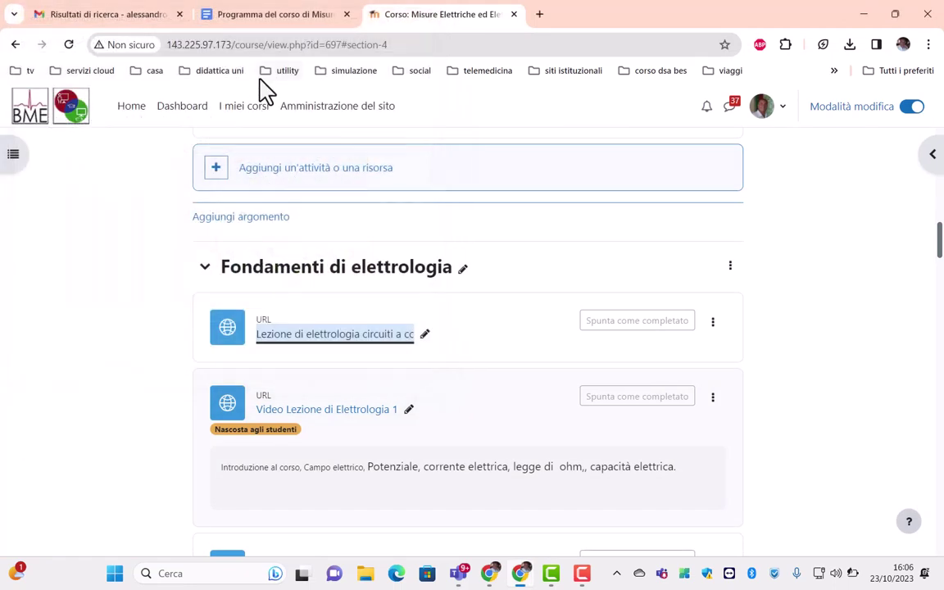
- Open the Lezione di elettrologia circuiti a cc presentation in a maximized window and advance to the Struttura della Materia slide
{"action": "left_click", "coordinate": [375, 344]}
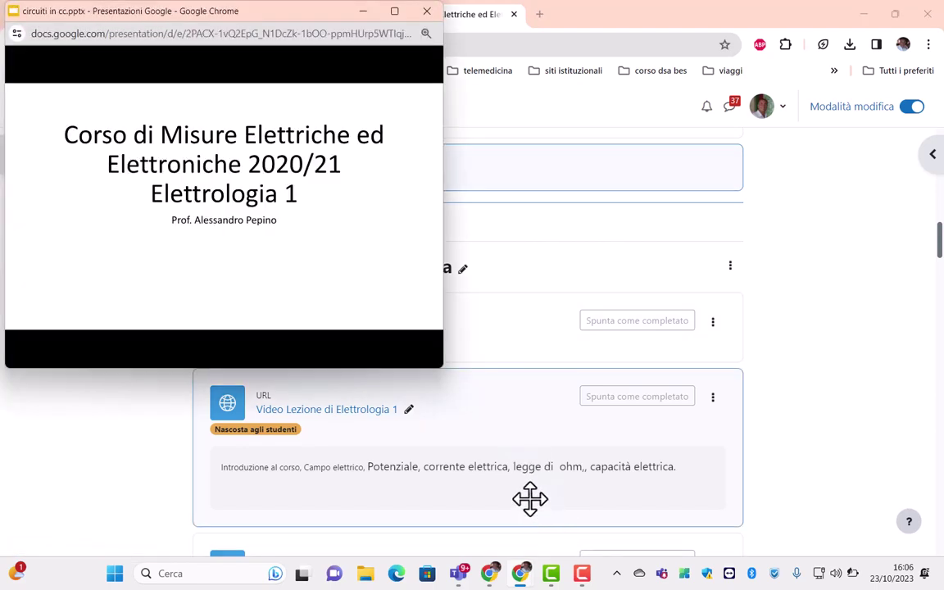
{"action": "left_click", "coordinate": [395, 12]}
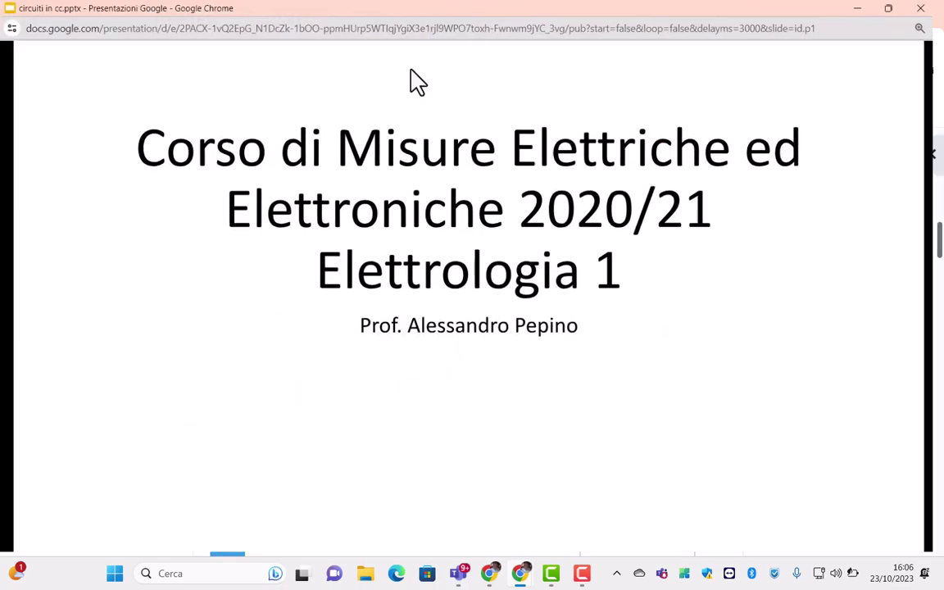
{"action": "left_click", "coordinate": [479, 353]}
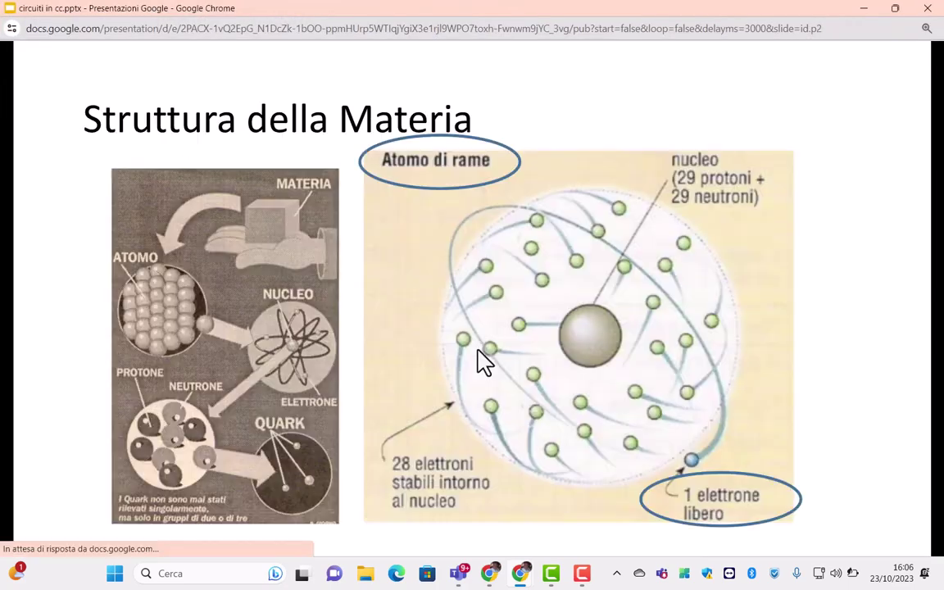